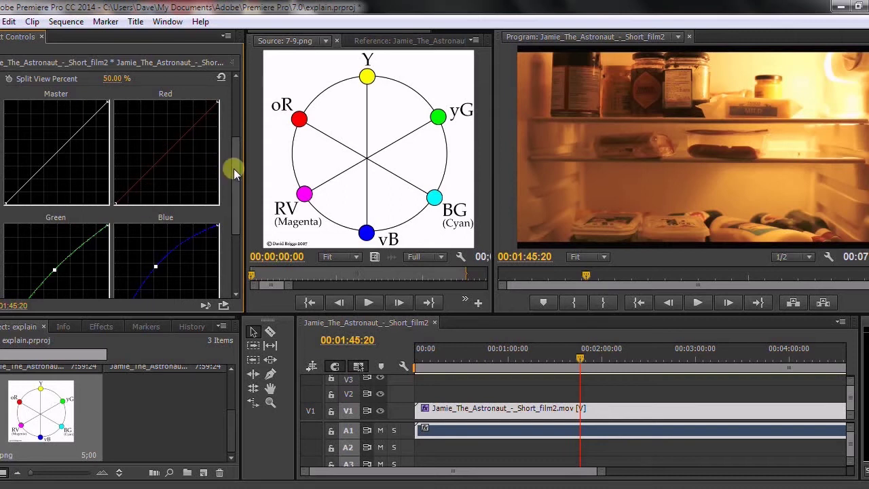
Step: Raise the midpoint of the blue curve in RGB Curves on the fridge shot, and compare the image with the effect on and off
drag(235, 173, 233, 103)
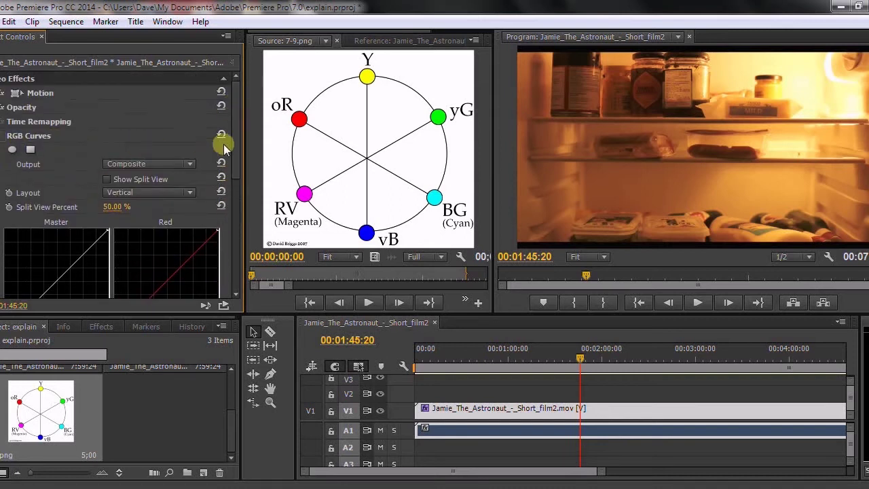
drag(238, 171, 245, 207)
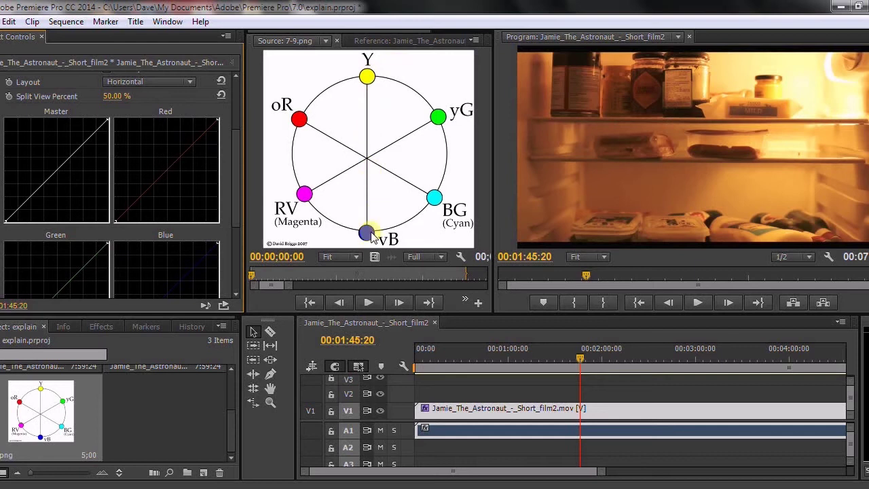
drag(238, 188, 245, 218)
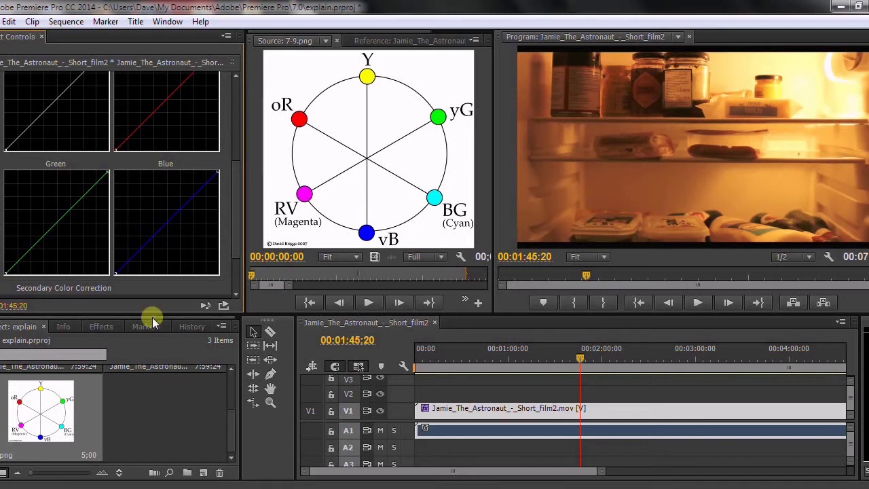
click(166, 225)
drag(165, 225, 160, 213)
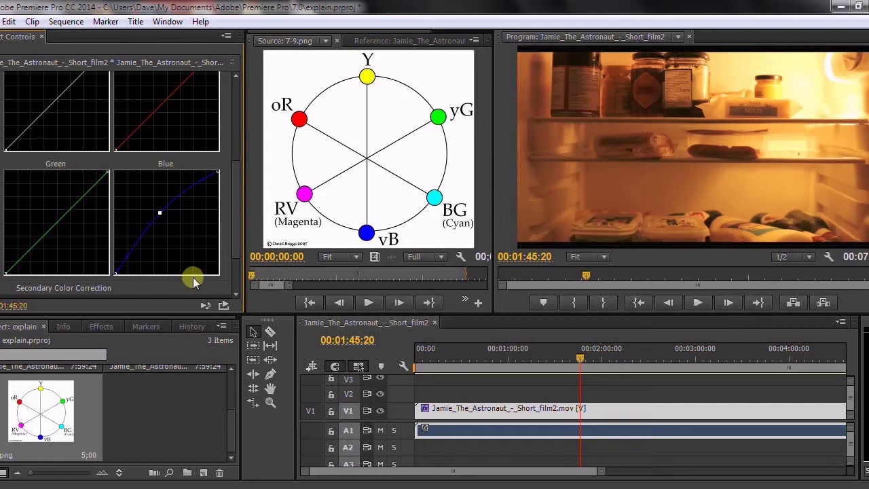
scroll(234, 123, up, 5)
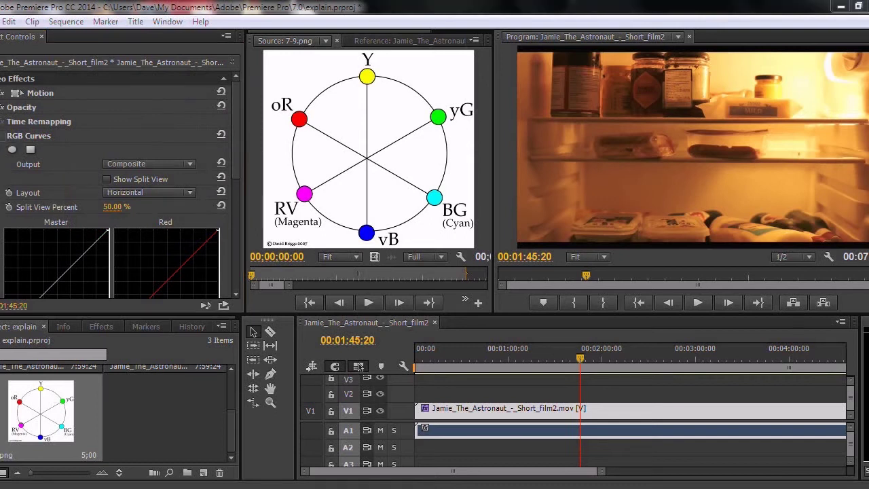
click(8, 139)
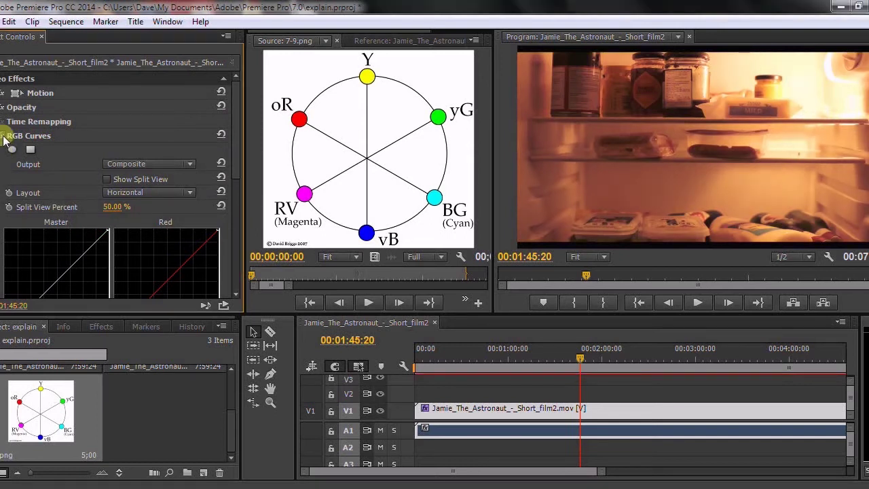
click(3, 138)
click(4, 138)
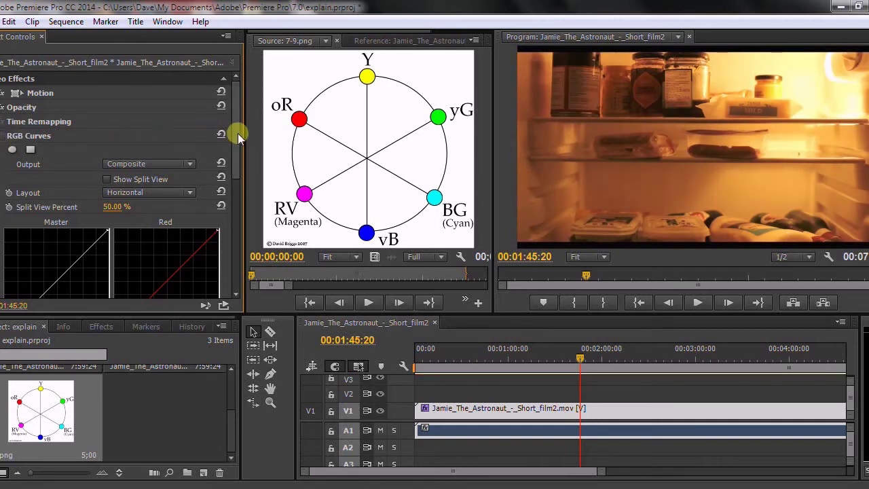
Step: Raise the blue curve's midpoint further up and toward the shadows, and switch the RGB Curves effect on
drag(237, 132, 230, 212)
drag(159, 224, 151, 219)
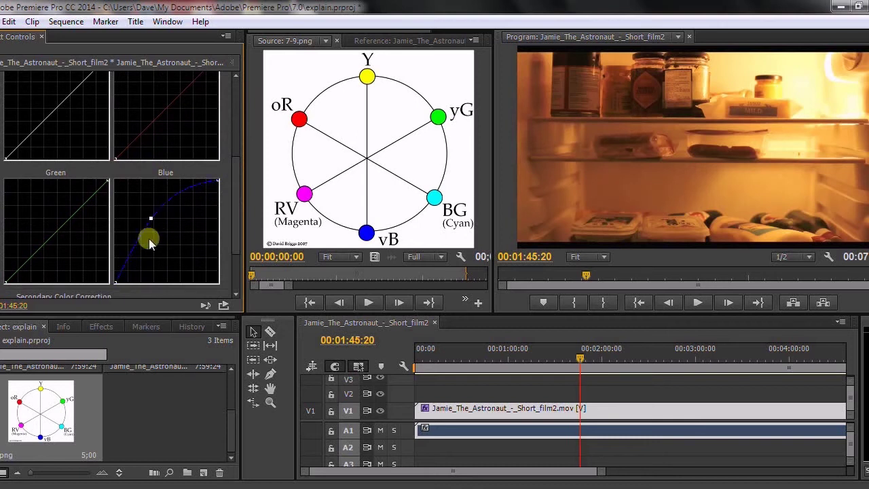
drag(229, 190, 237, 111)
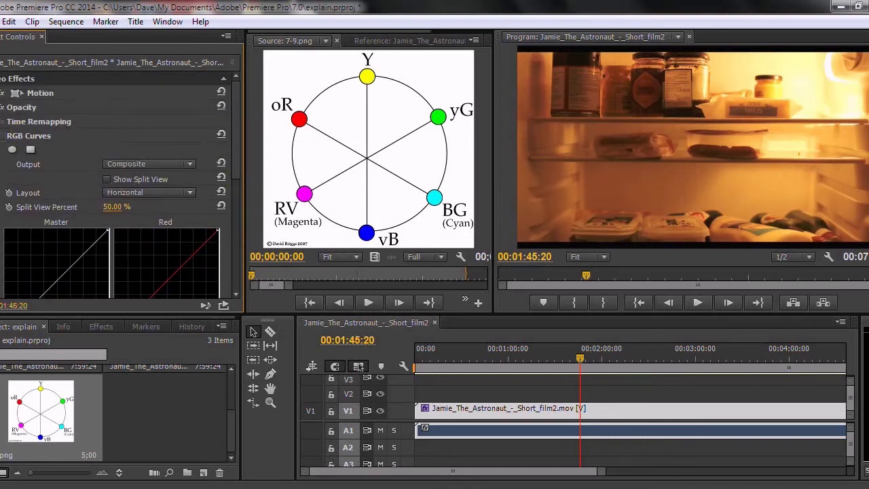
click(3, 138)
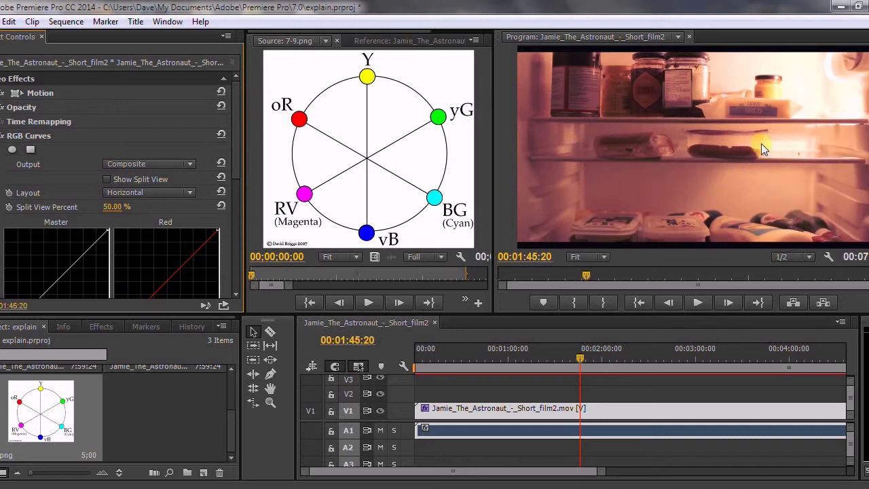
Step: Raise the midpoint of the green curve moderately to reduce the magenta tint in the fridge shot
scroll(239, 173, down, 1)
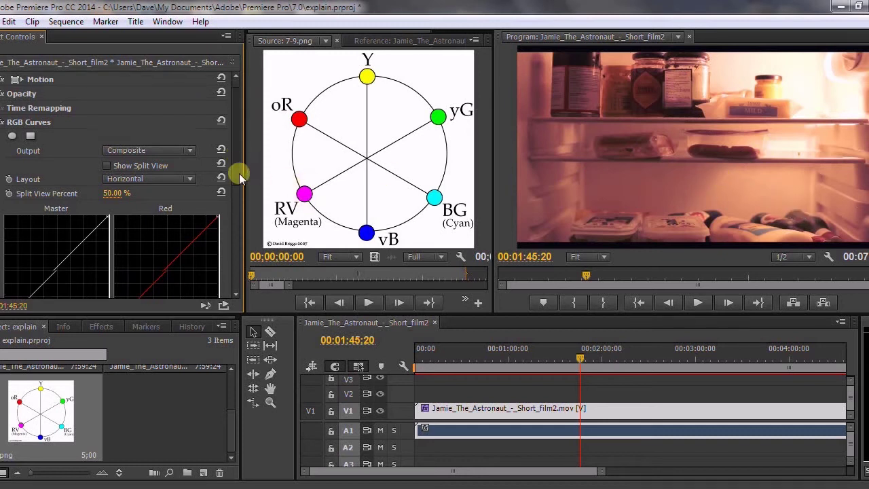
drag(237, 170, 250, 230)
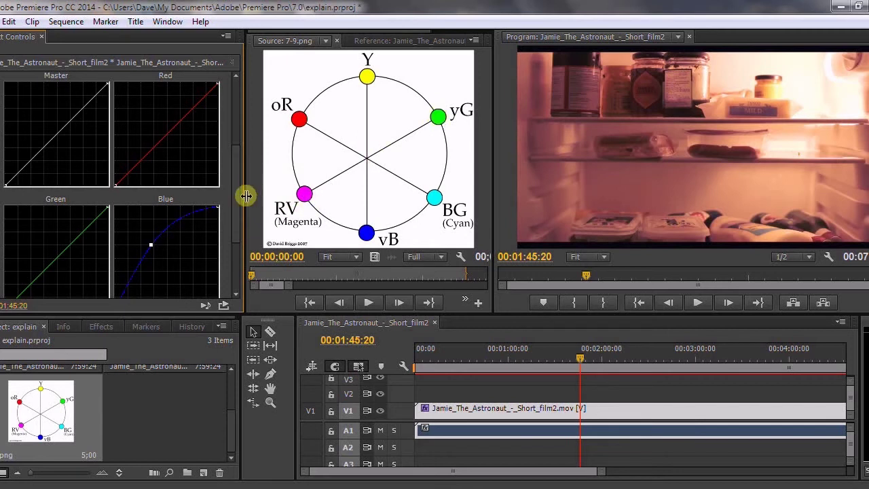
drag(238, 202, 237, 230)
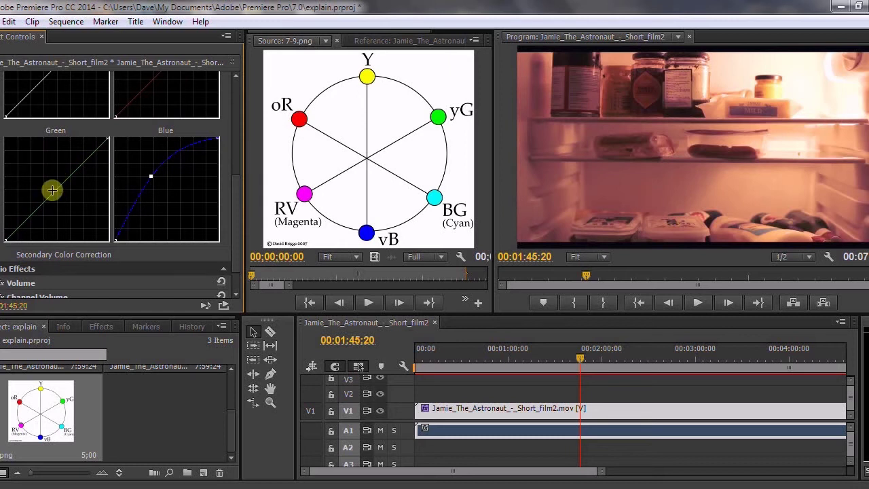
drag(57, 192, 47, 183)
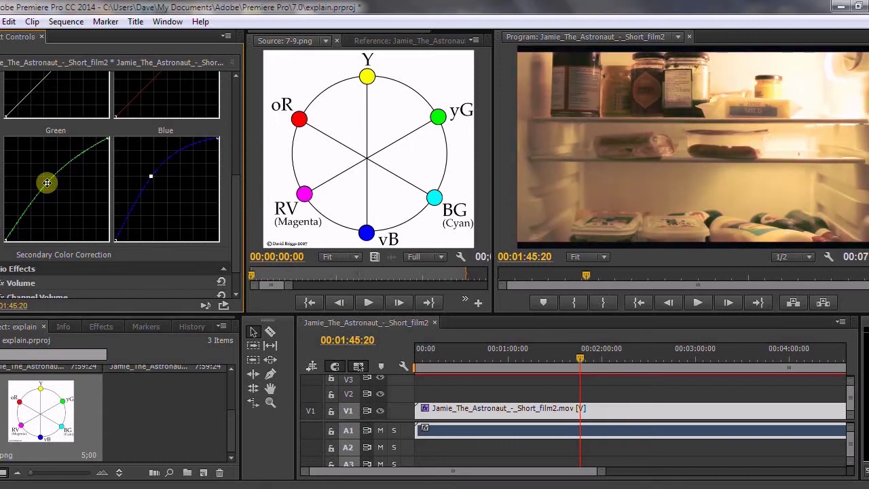
drag(47, 183, 53, 183)
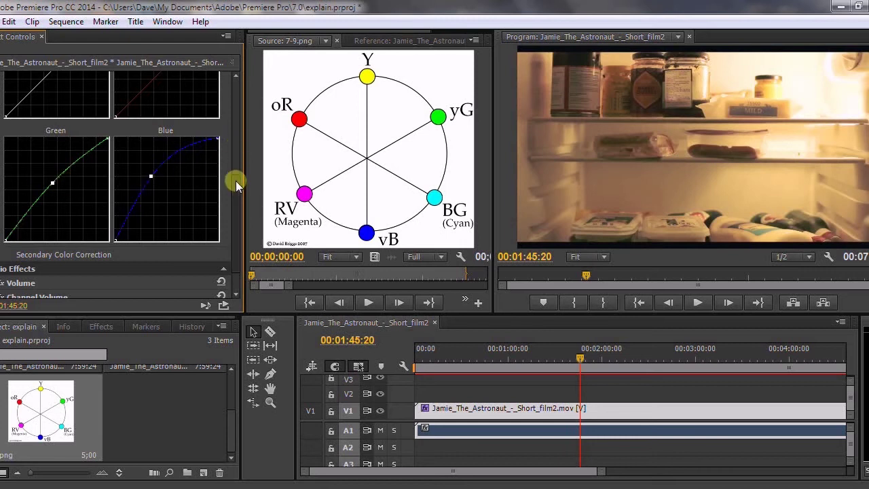
Step: Lower the red curve's midpoint slightly, and compare the fridge shot with RGB Curves off and on
drag(236, 180, 238, 124)
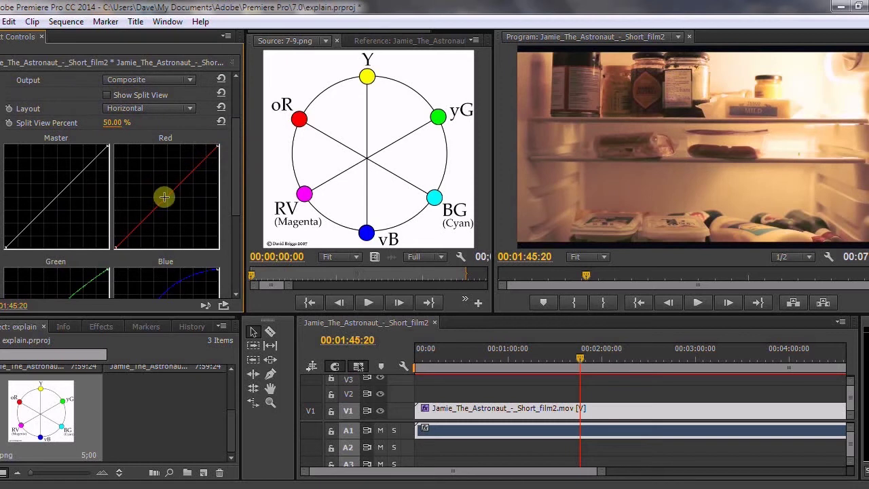
drag(165, 198, 169, 201)
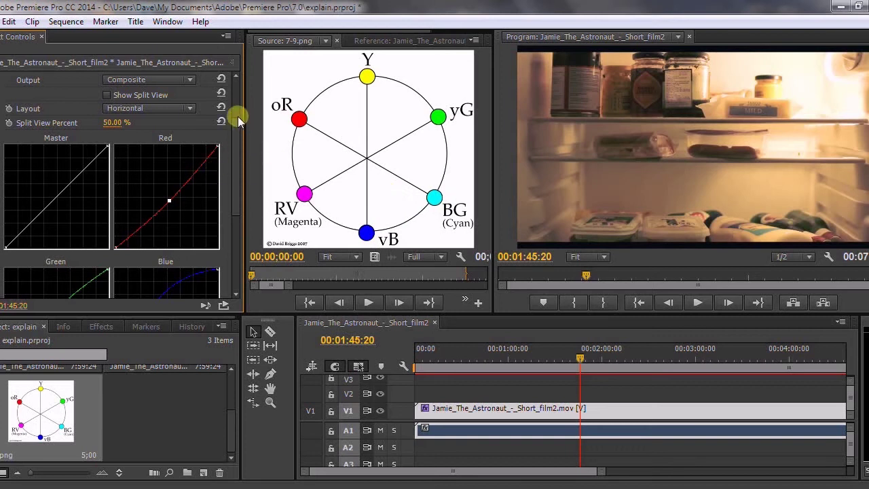
scroll(237, 116, up, 3)
click(3, 135)
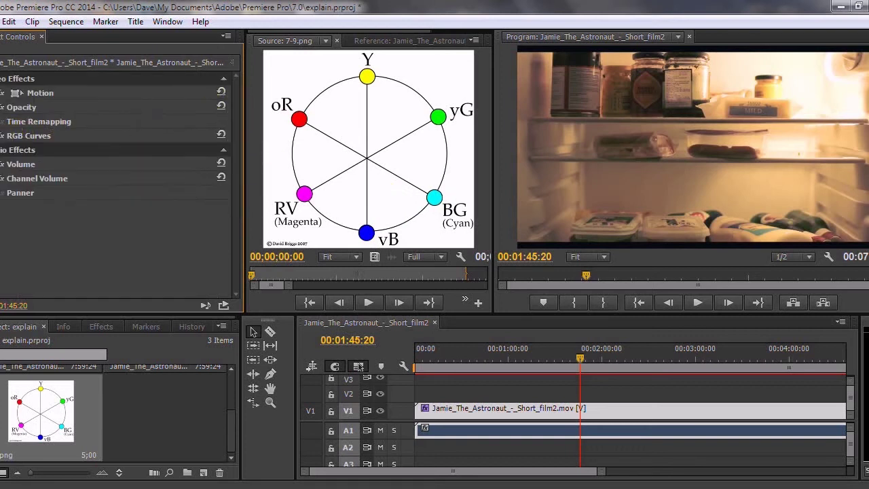
click(3, 135)
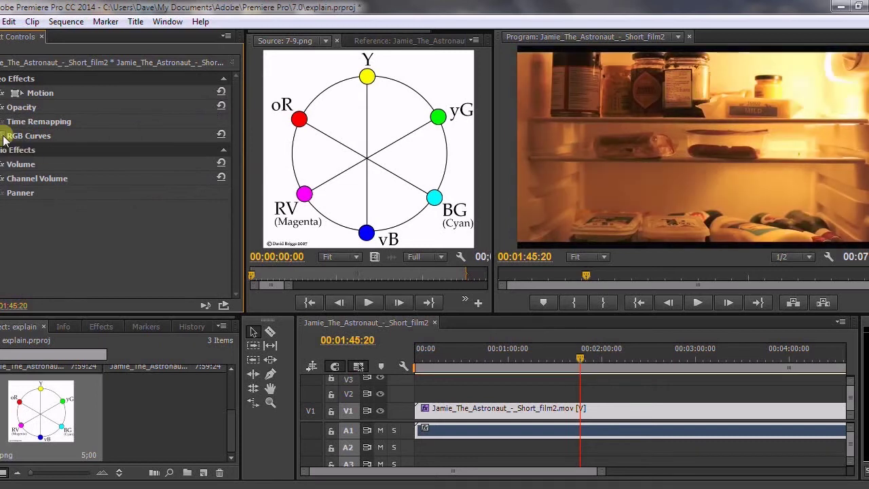
click(2, 136)
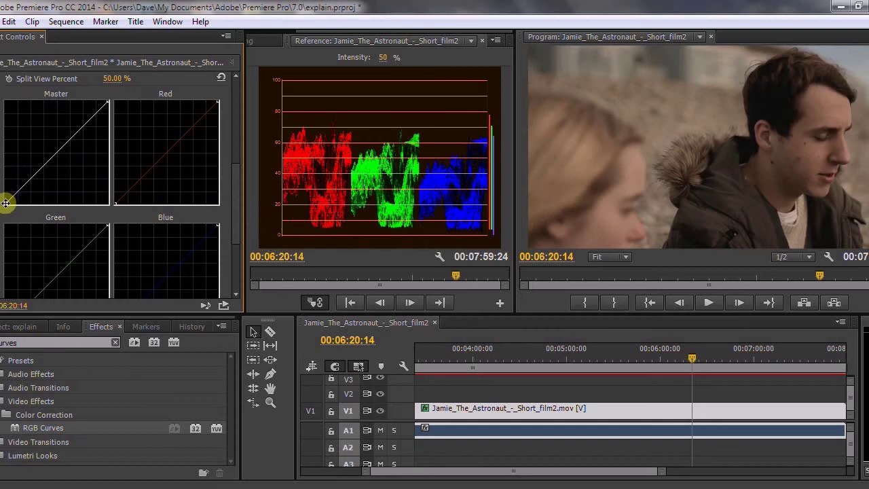
Step: Move the master curve's black and white endpoints slightly inward on the couple's shot, and compare the image with RGB Curves off and on
drag(6, 203, 13, 205)
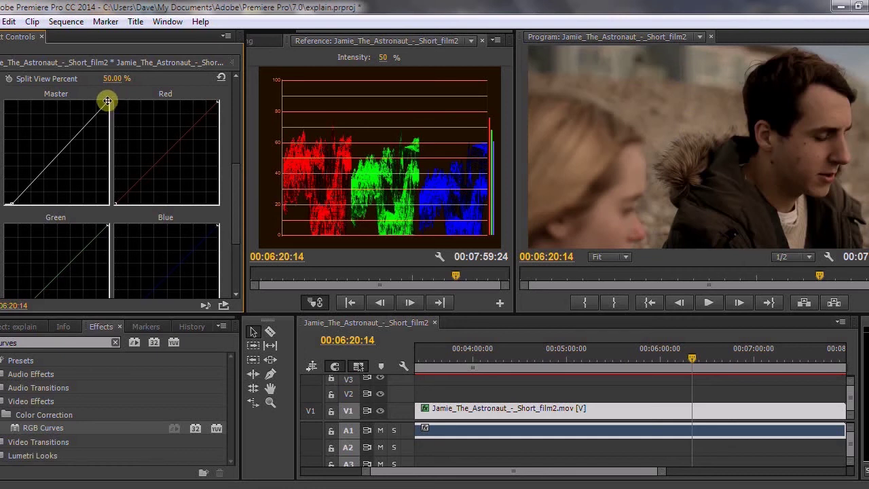
drag(107, 101, 100, 95)
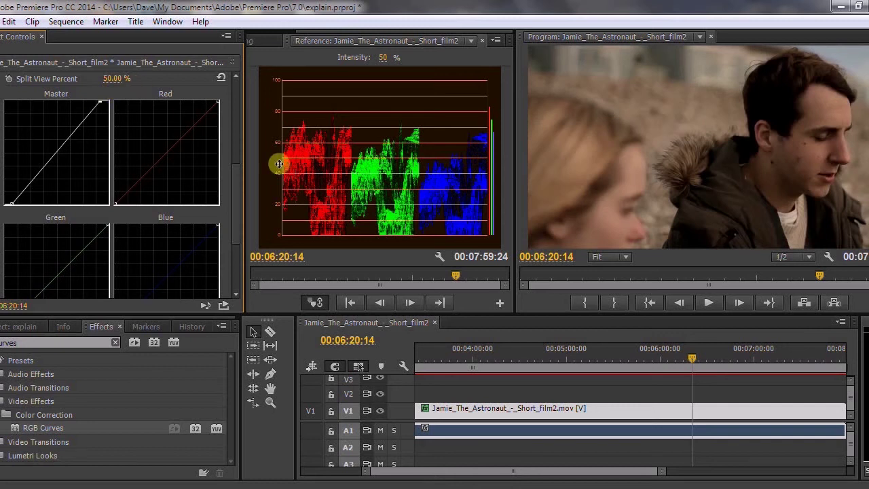
drag(233, 173, 238, 76)
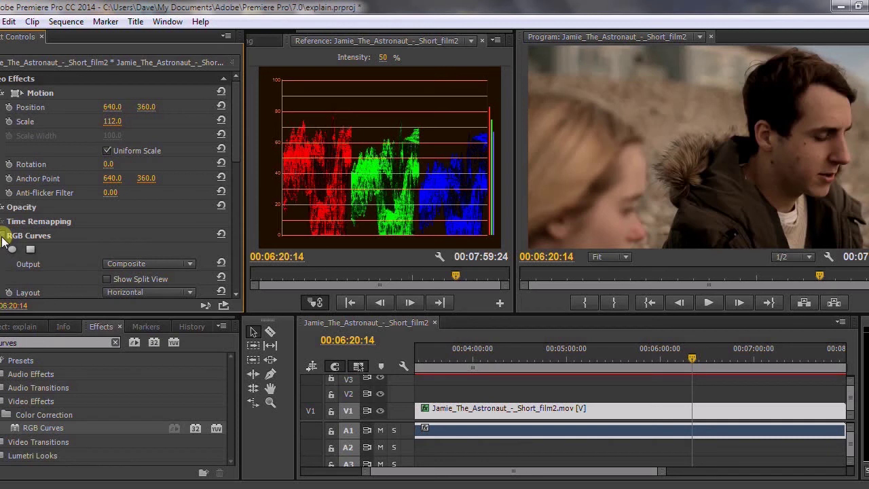
click(3, 239)
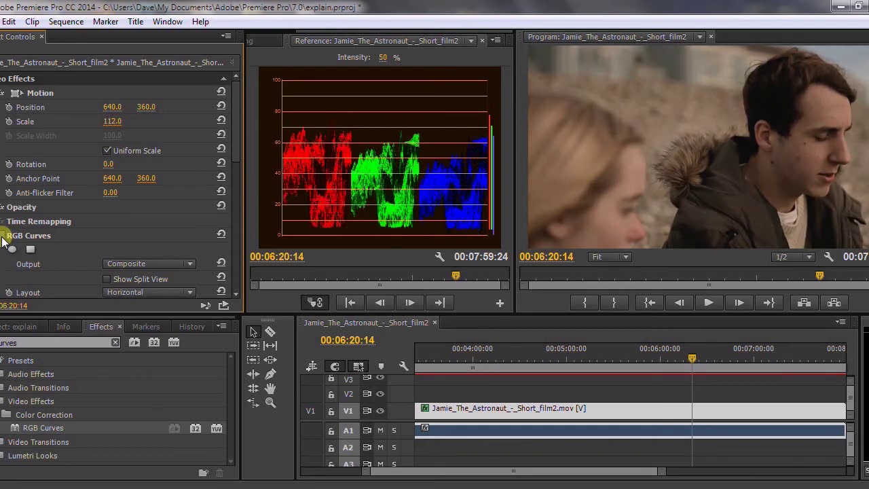
click(3, 239)
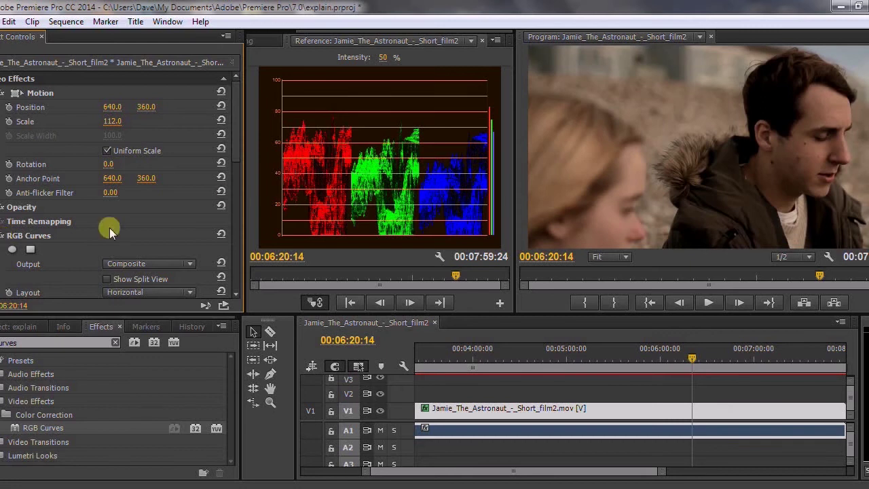
Step: Add a midpoint to the master curve, try it lower and higher, and settle it back on the straight line between the endpoints
drag(235, 157, 234, 234)
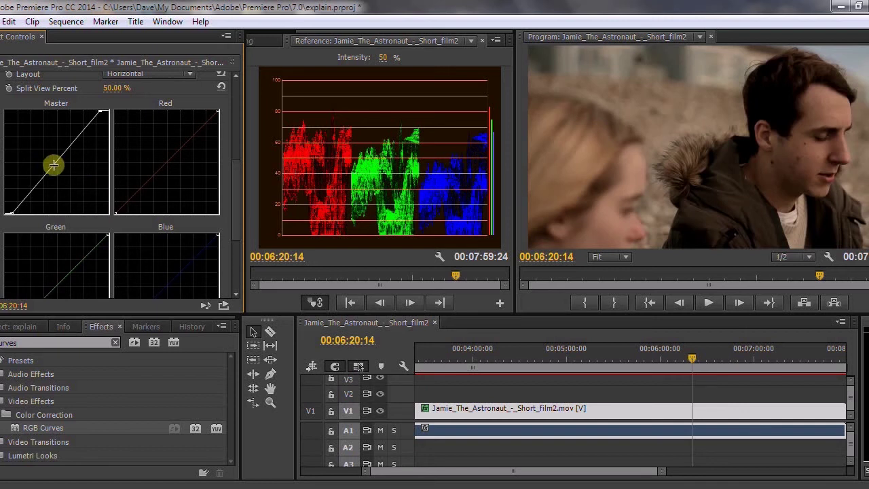
drag(55, 163, 66, 175)
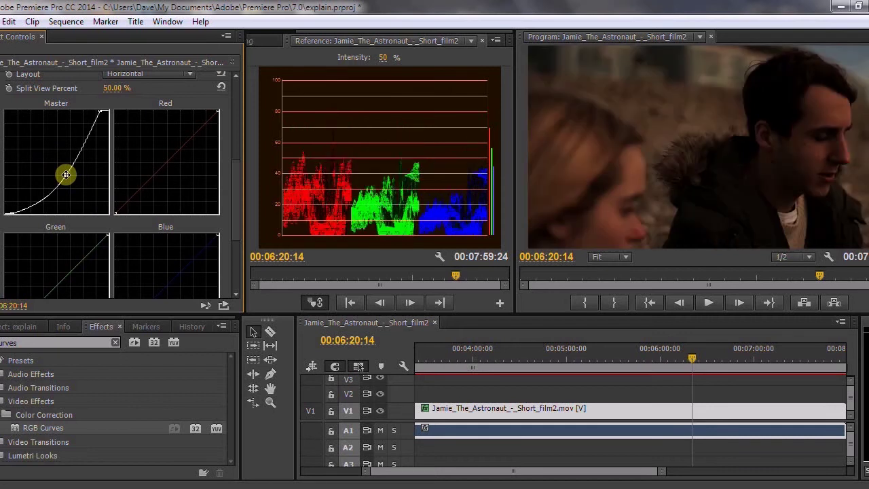
drag(66, 175, 45, 153)
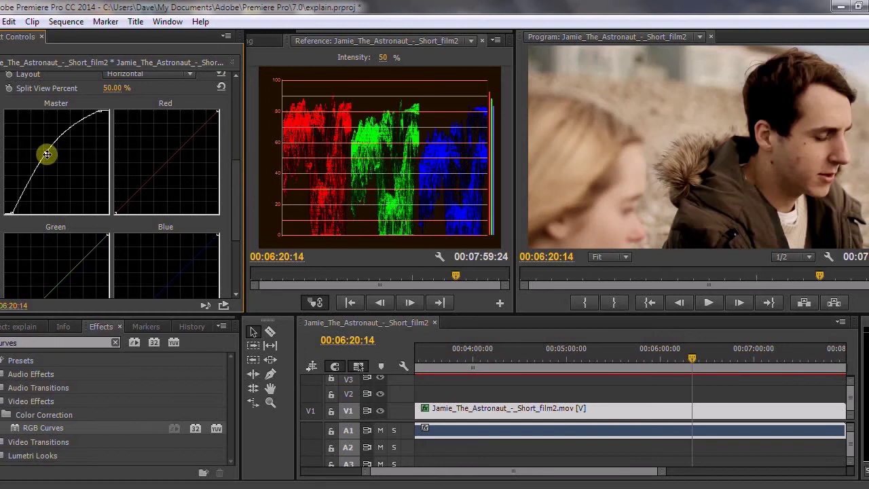
drag(47, 150, 58, 161)
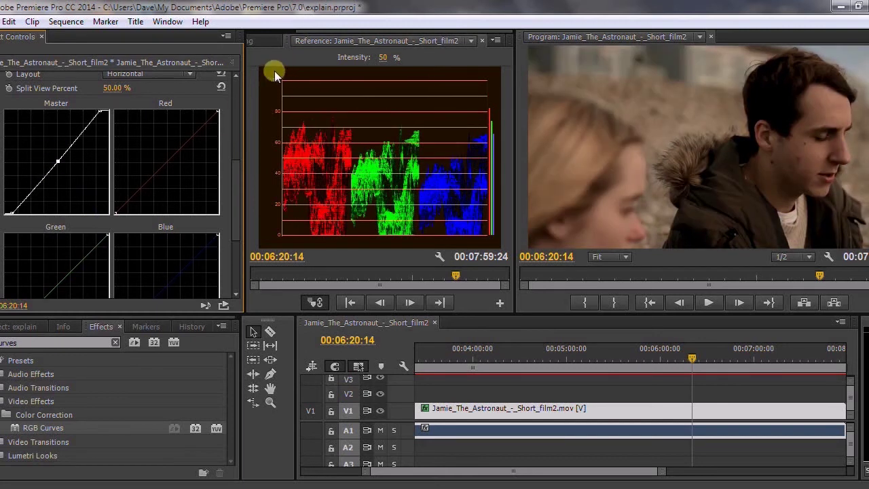